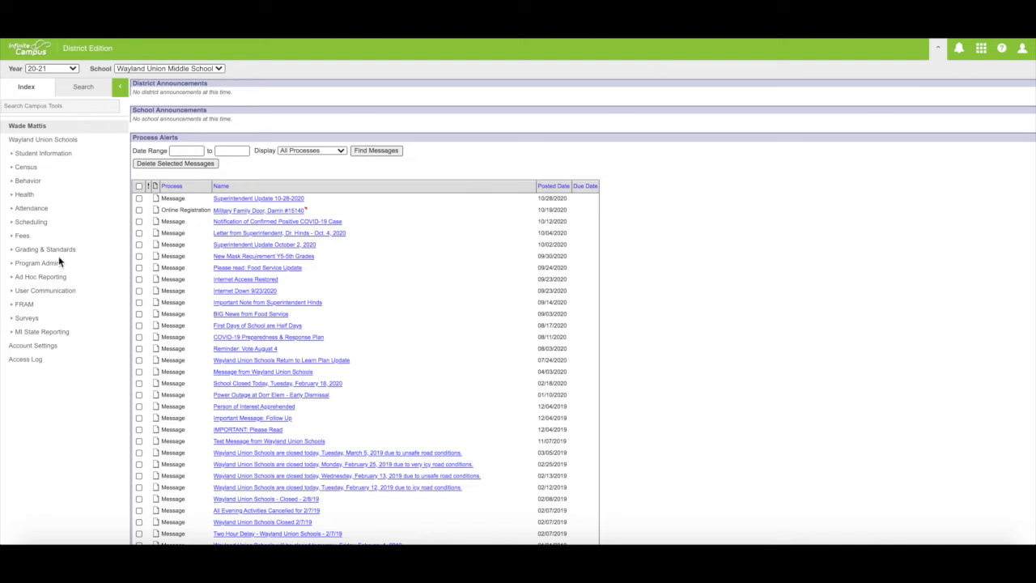
Open the Ad Hoc Filter Designer and start a new Selection Editor filter with Student data type
click(32, 279)
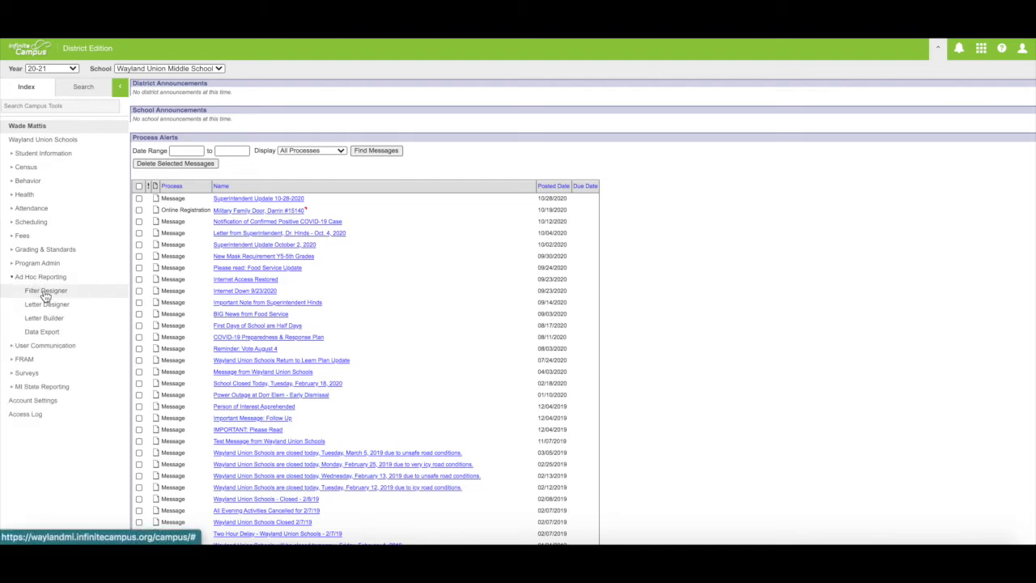
click(46, 293)
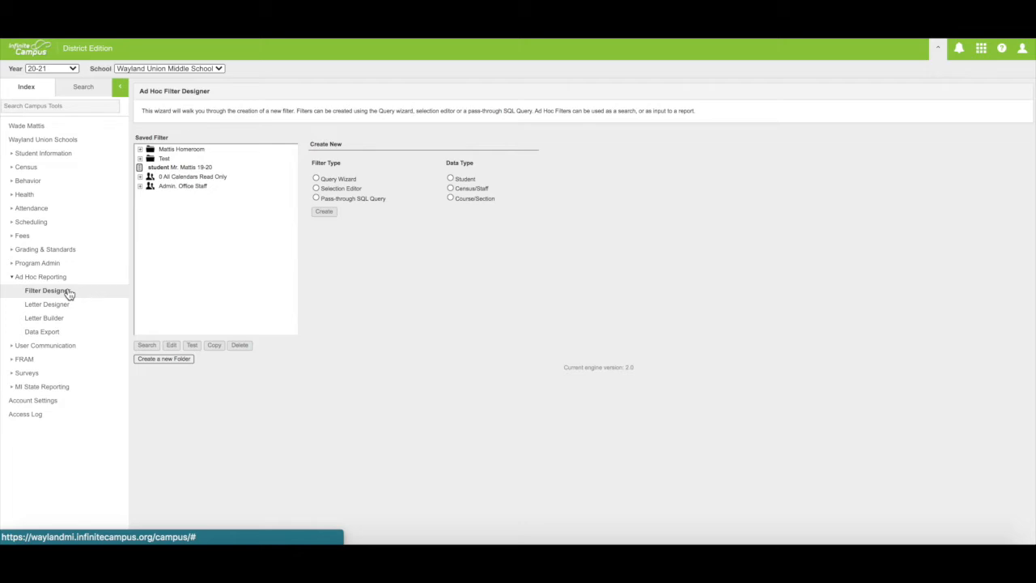
click(316, 188)
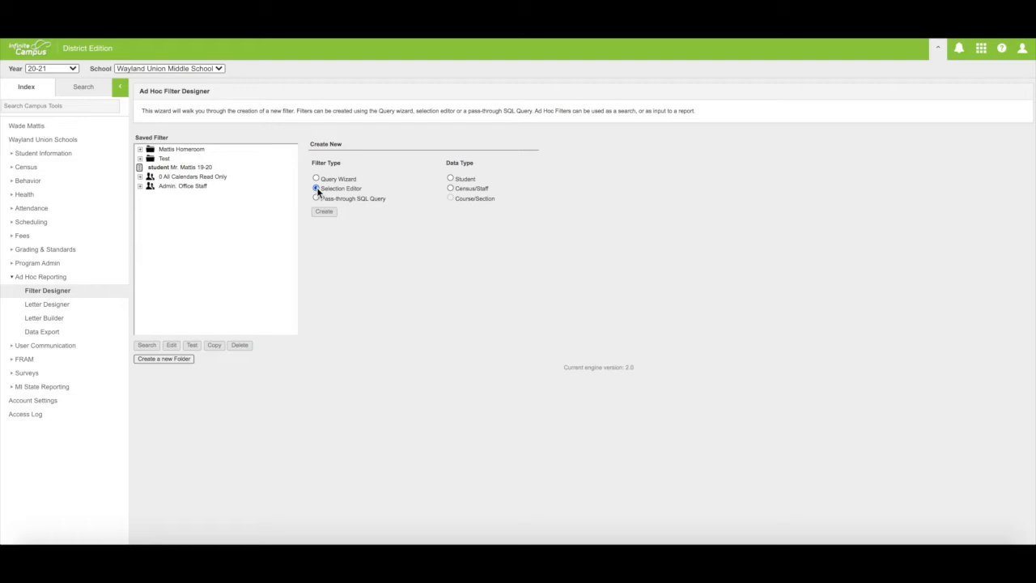
click(450, 179)
click(324, 212)
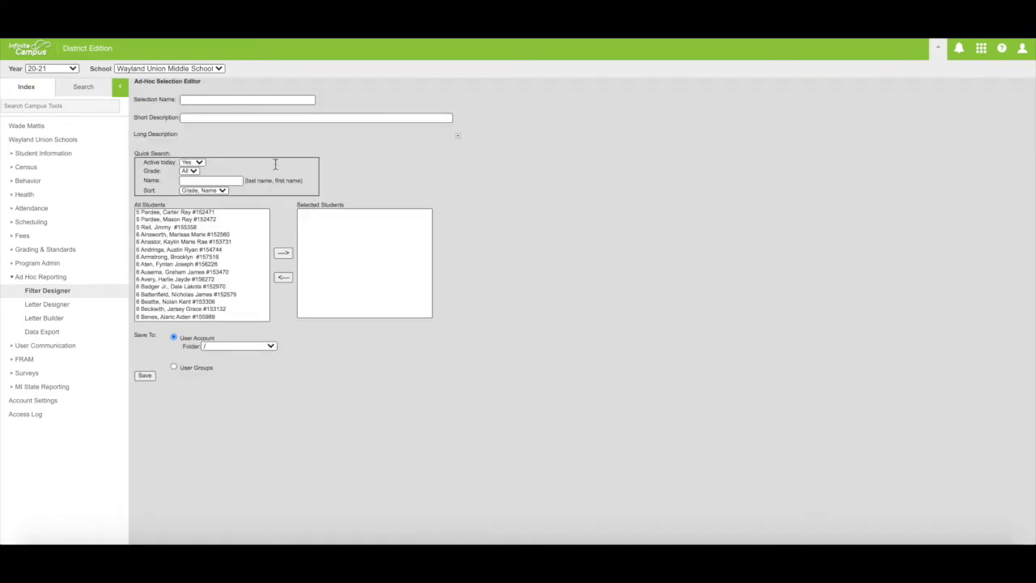
Name the selection Test and limit the quick student search to grade 7
click(226, 98)
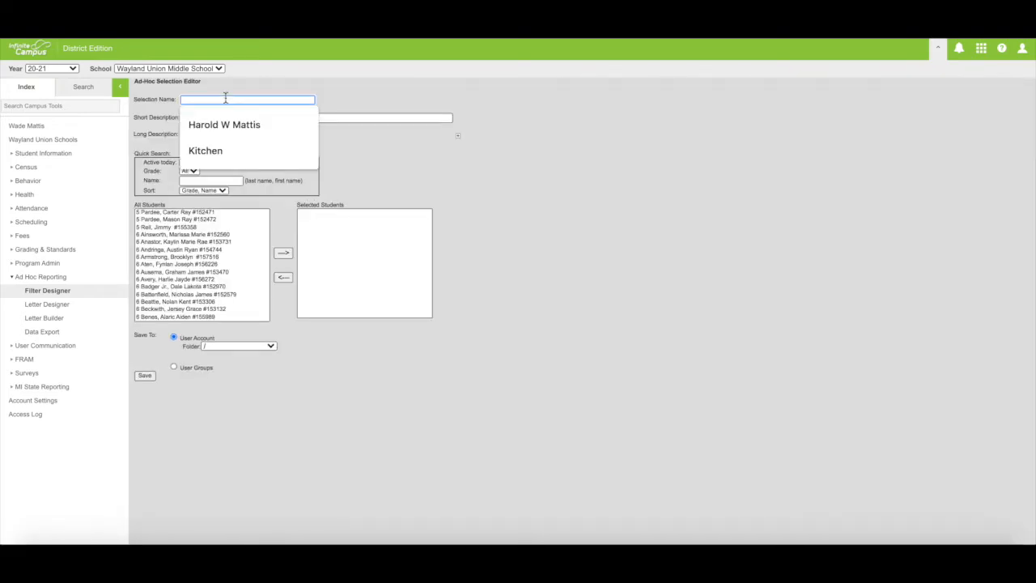
text(Test)
click(234, 117)
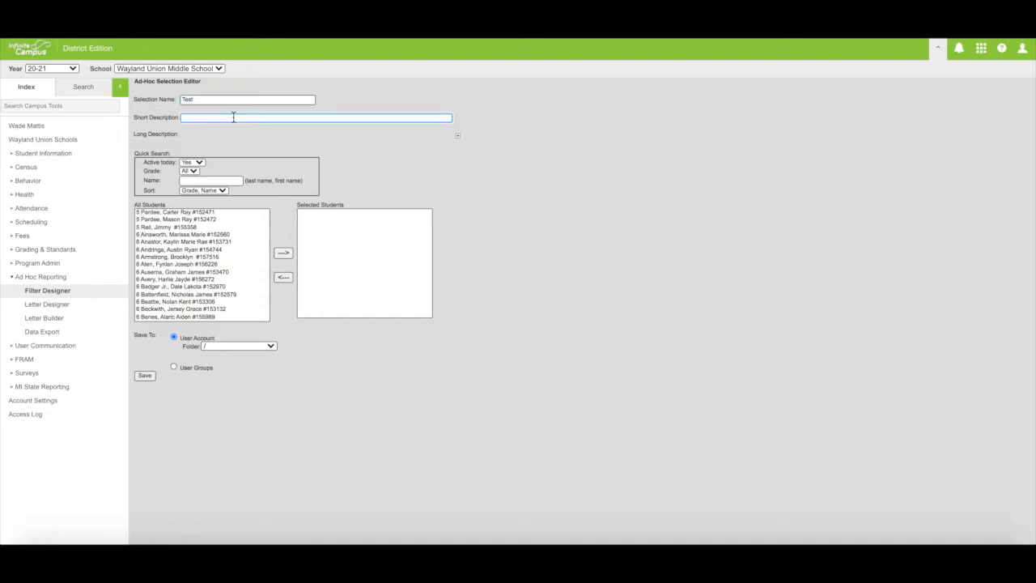
click(202, 165)
click(198, 166)
click(195, 172)
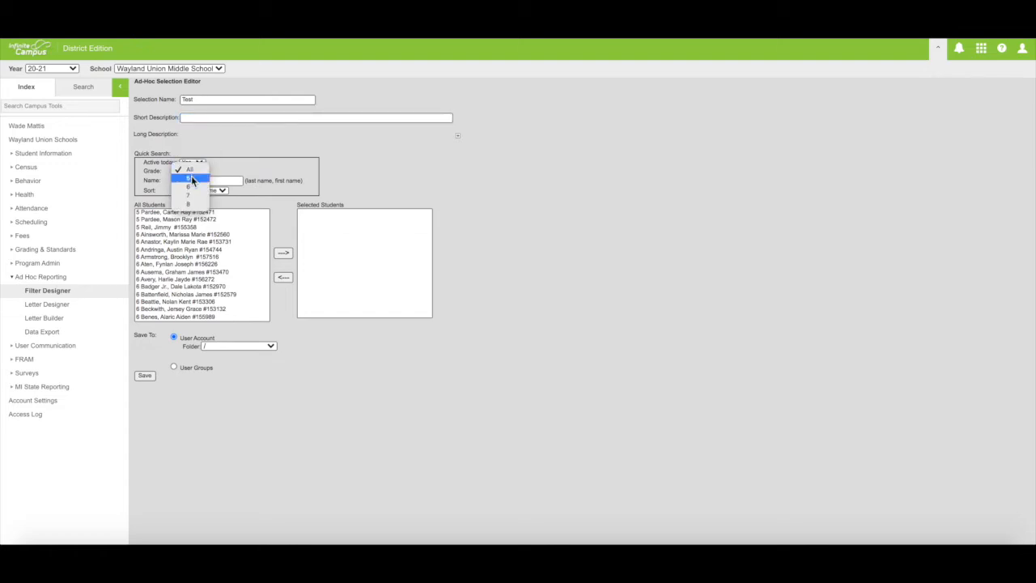
click(189, 196)
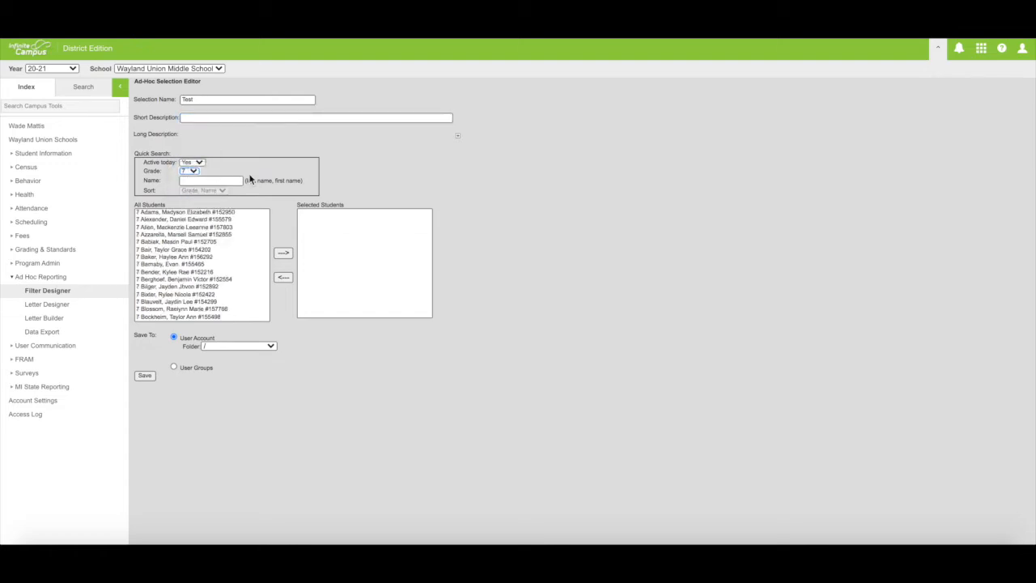
Move the first four grade 7 students in the list into Selected Students
click(234, 181)
click(200, 214)
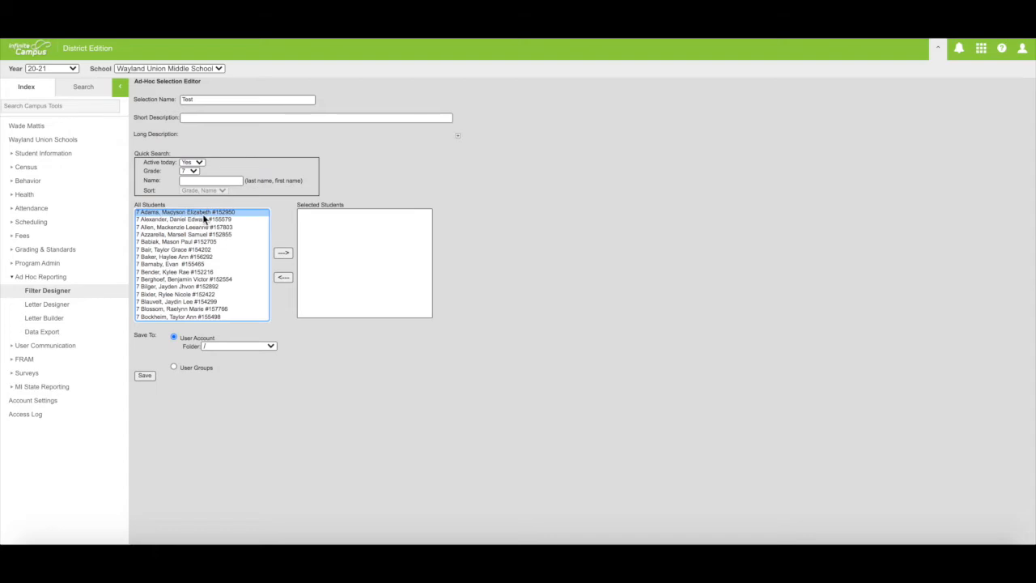
click(284, 254)
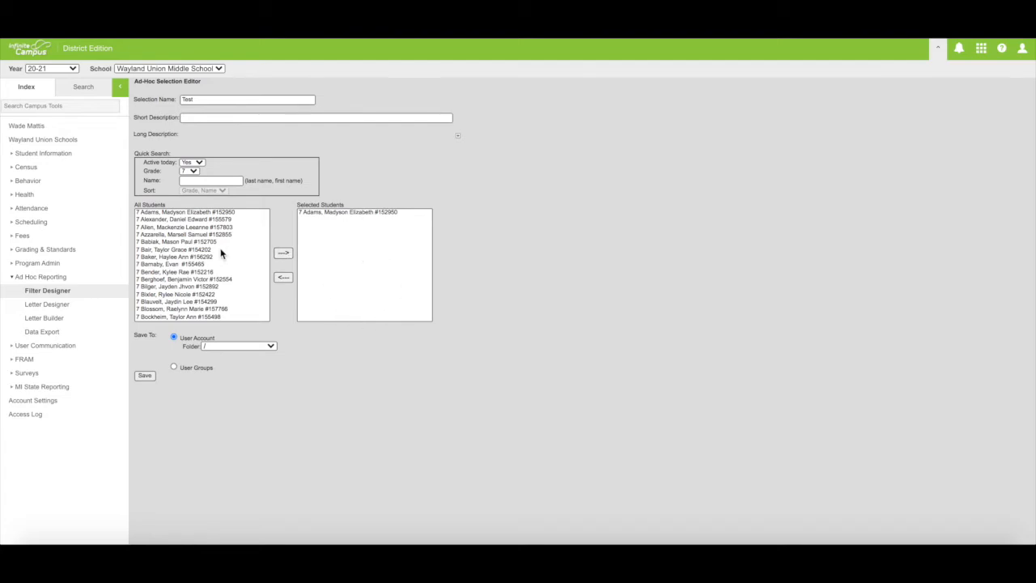
click(203, 228)
click(281, 257)
click(213, 257)
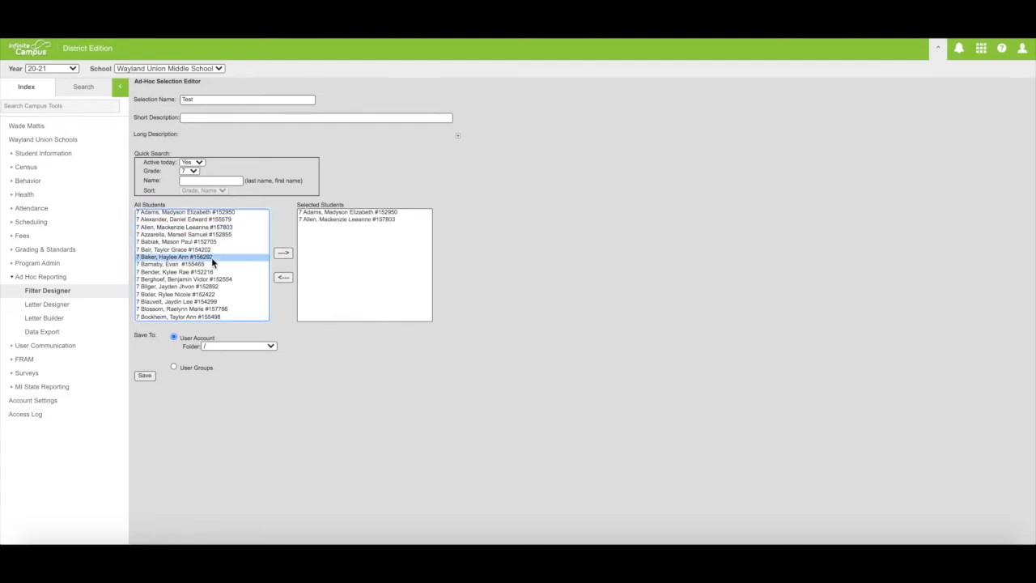
click(282, 254)
click(219, 278)
click(281, 254)
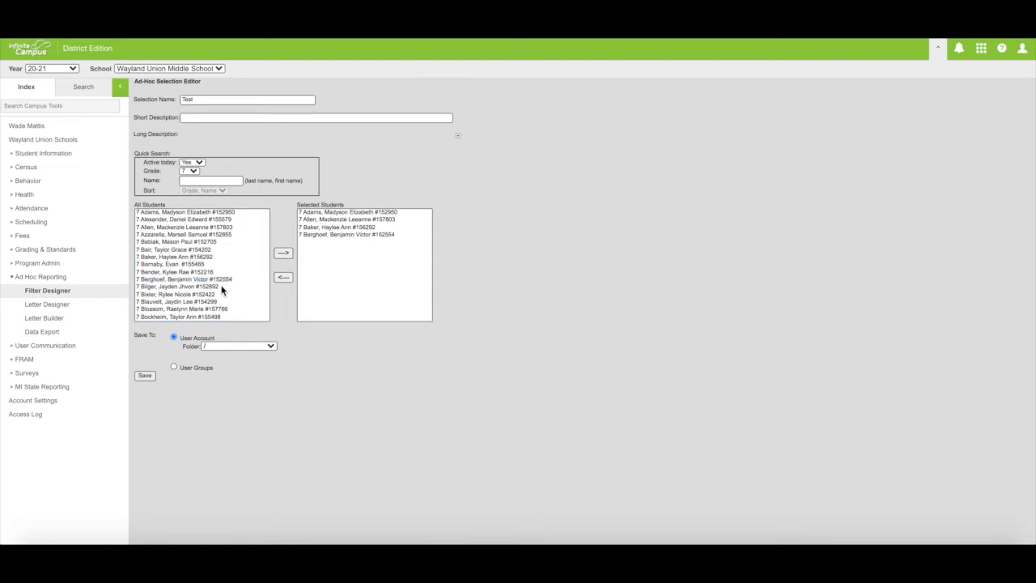
click(206, 293)
click(282, 254)
click(332, 243)
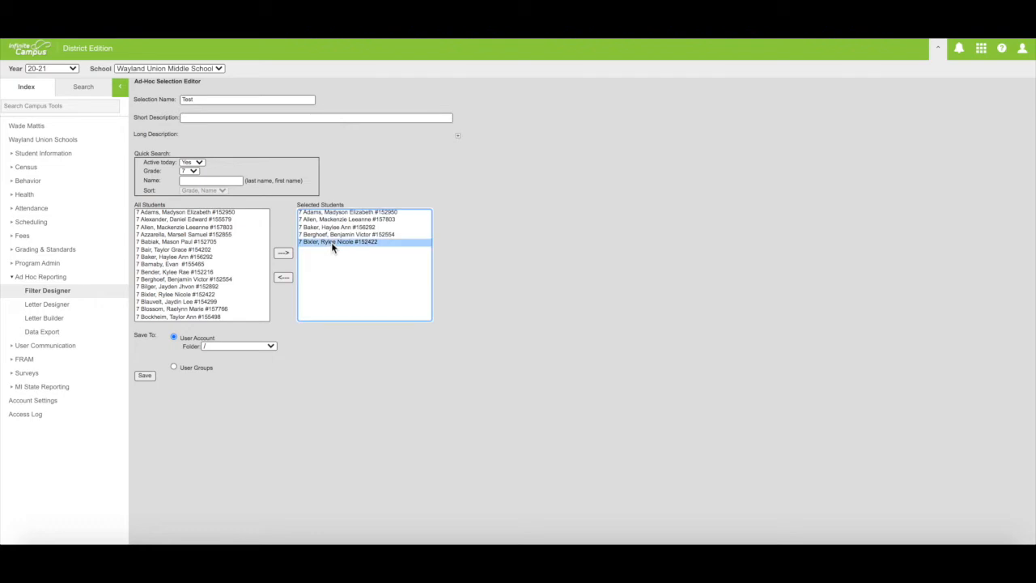
click(283, 277)
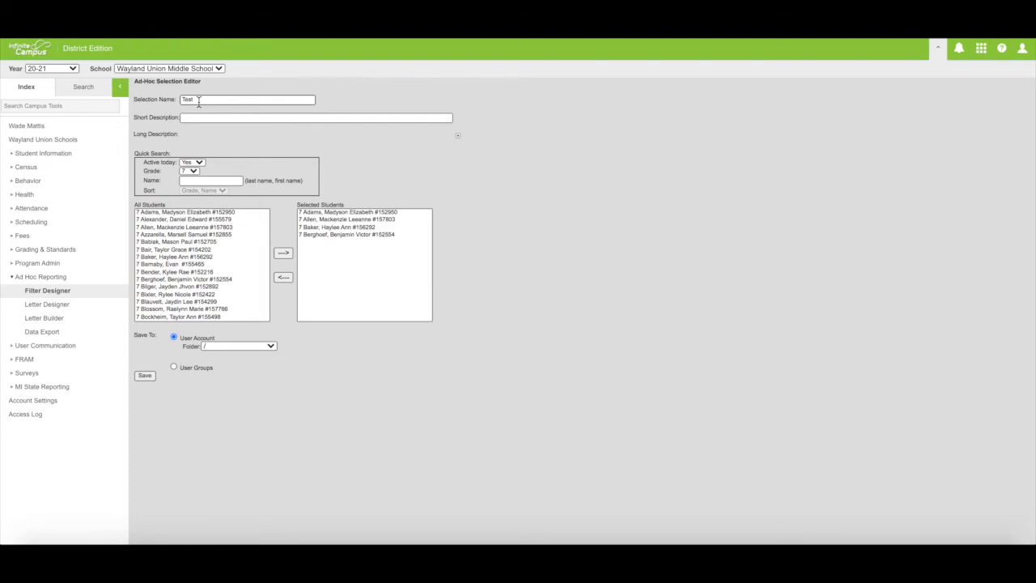
Open the Grades Report under Grading & Standards reports
click(32, 279)
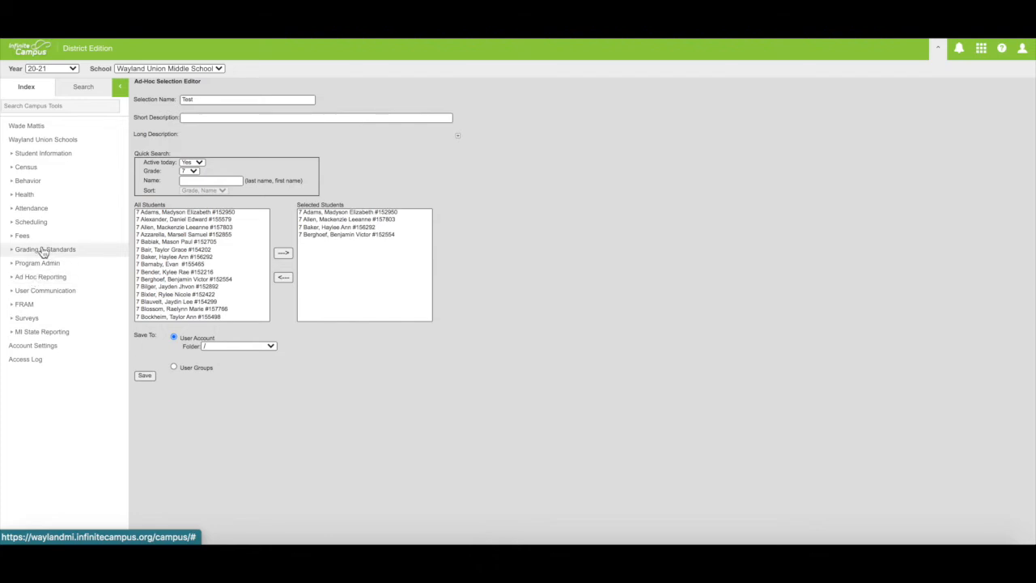
click(33, 130)
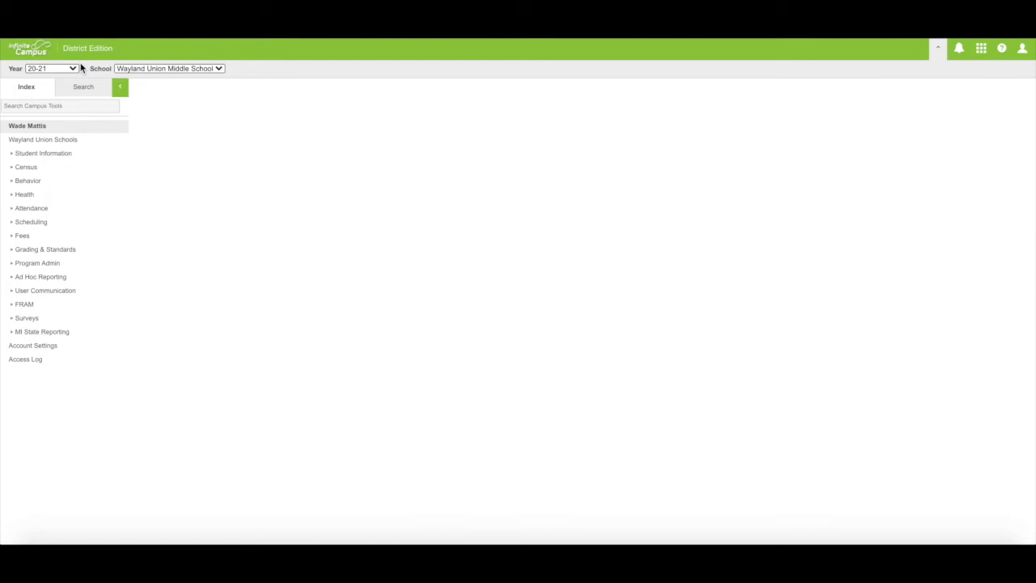
click(47, 252)
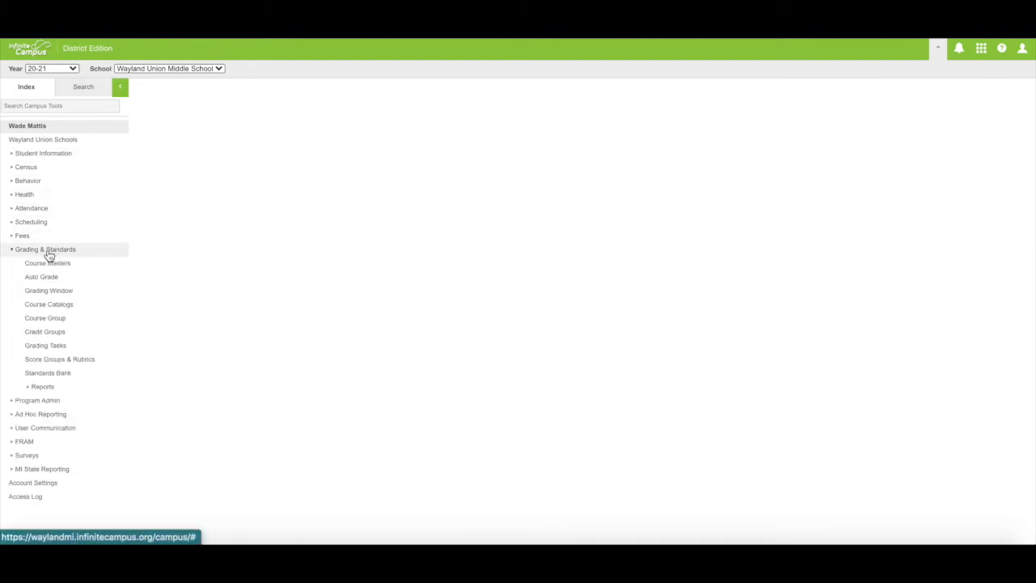
click(40, 387)
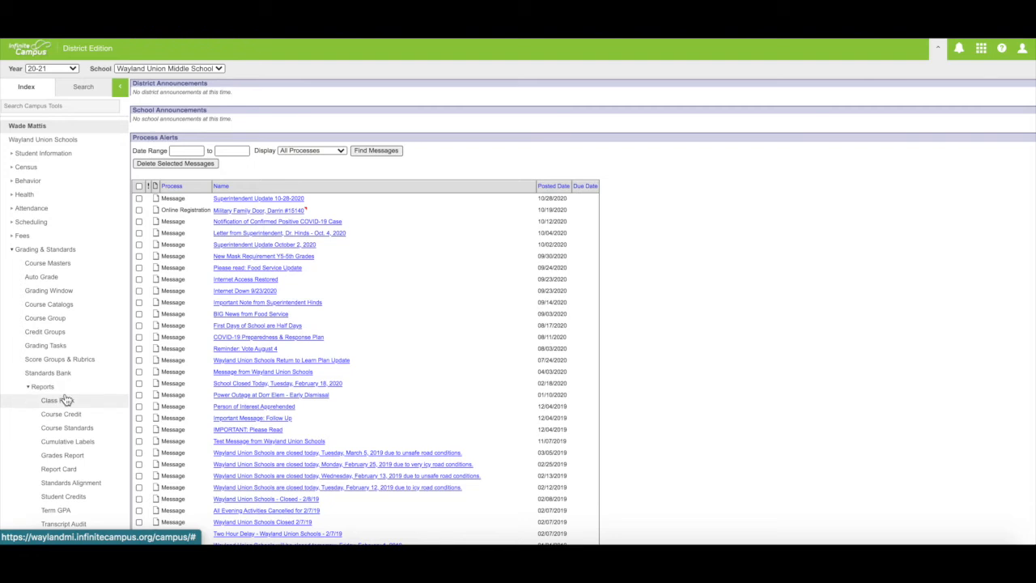
scroll(67, 397, down, 2)
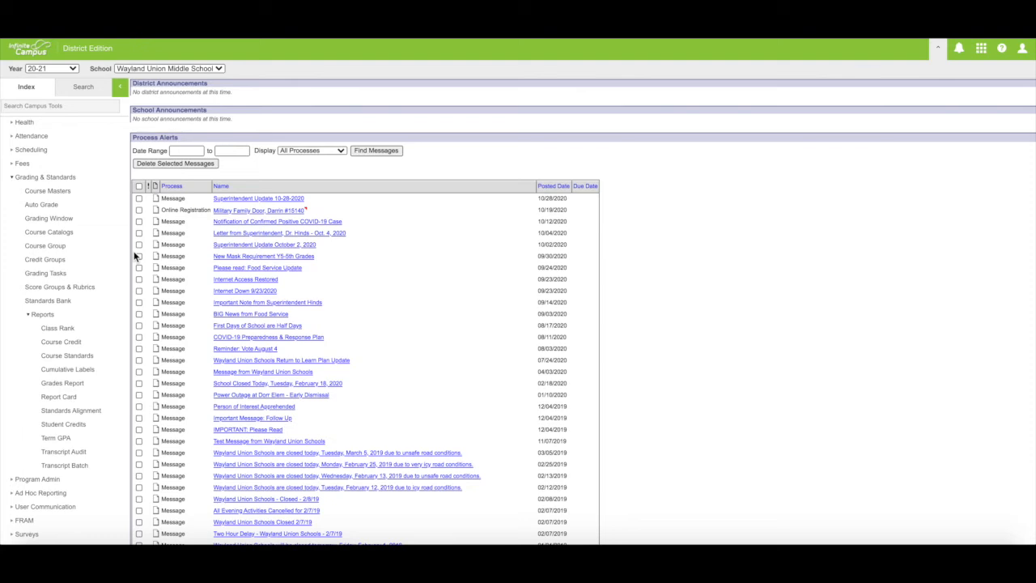
click(65, 383)
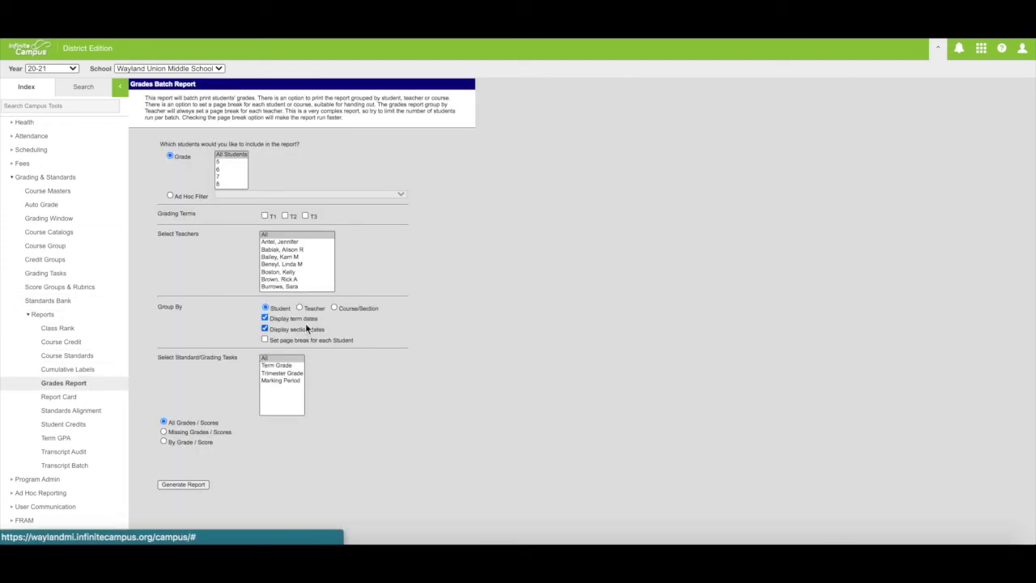
Switch the student selection to Ad Hoc Filter and look through the available filters list
click(171, 197)
click(234, 195)
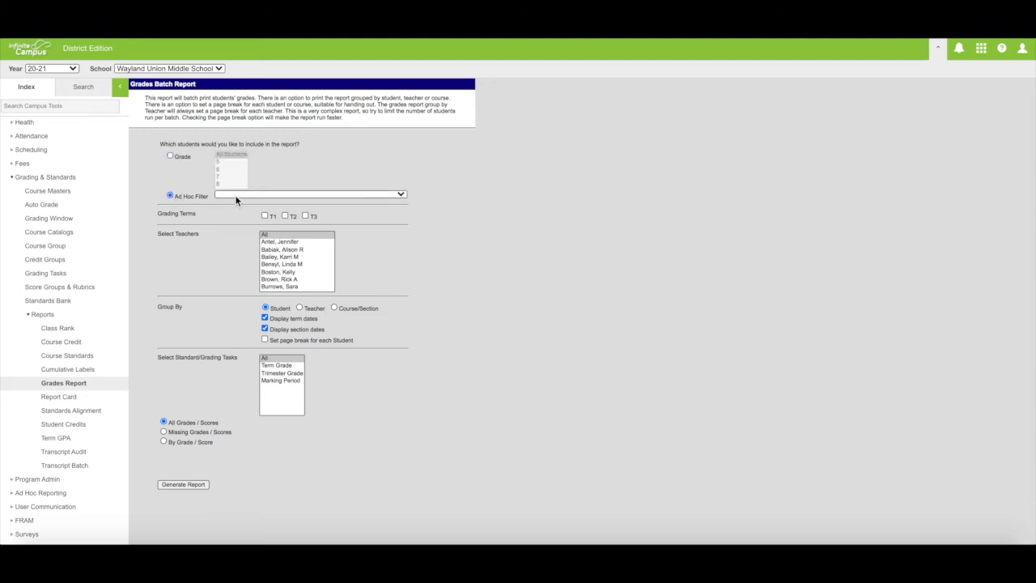
scroll(277, 334, down, 2)
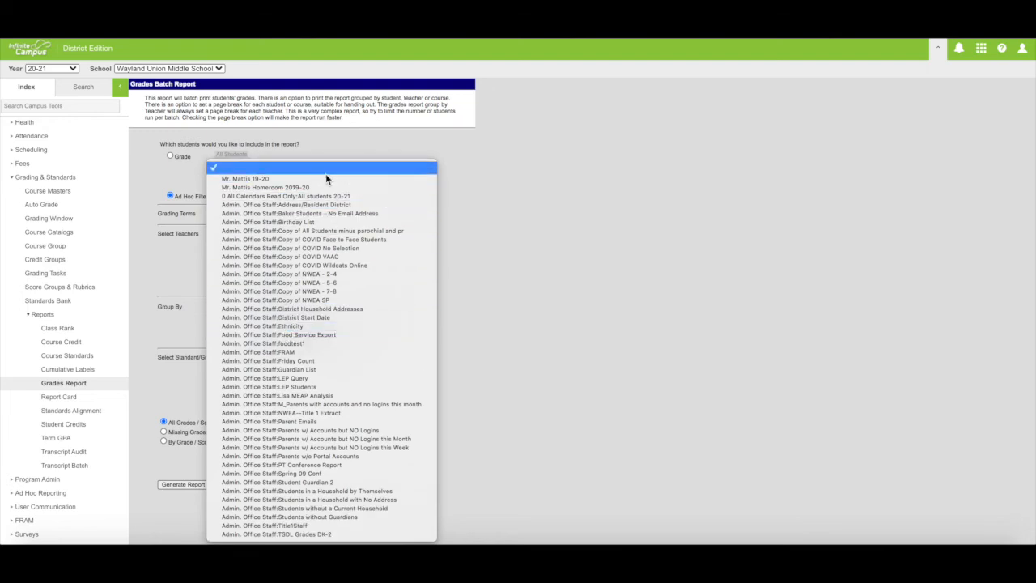
click(458, 219)
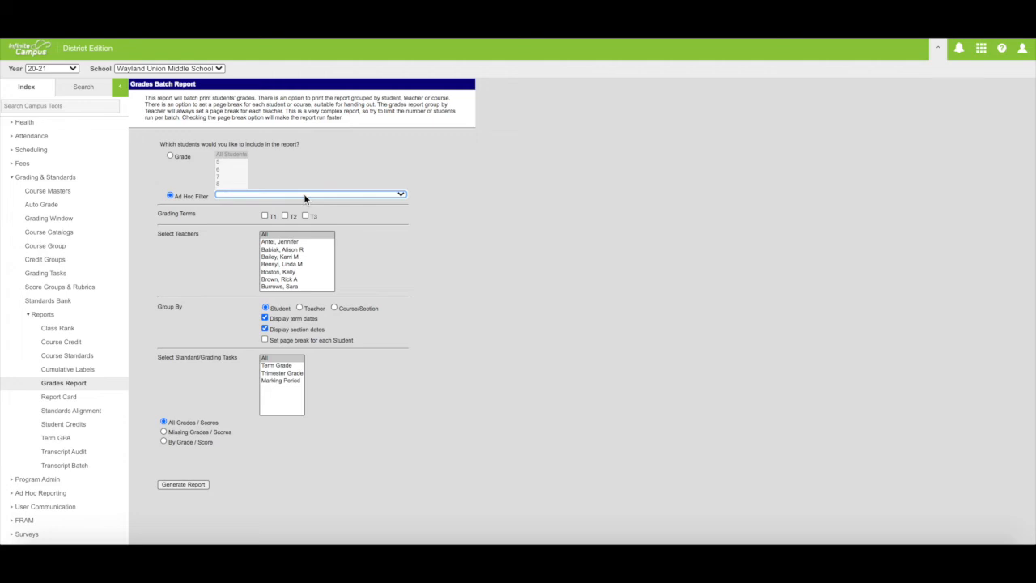
Limit the grading terms to T1 and set the scores option to By Grade / Score
click(265, 216)
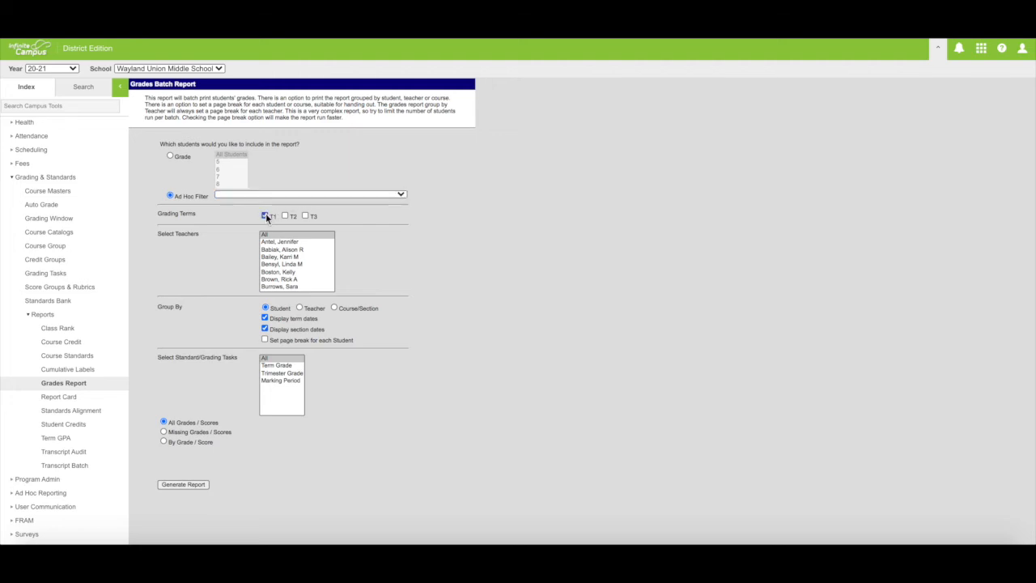
click(285, 216)
click(305, 216)
click(305, 216)
click(164, 431)
click(163, 442)
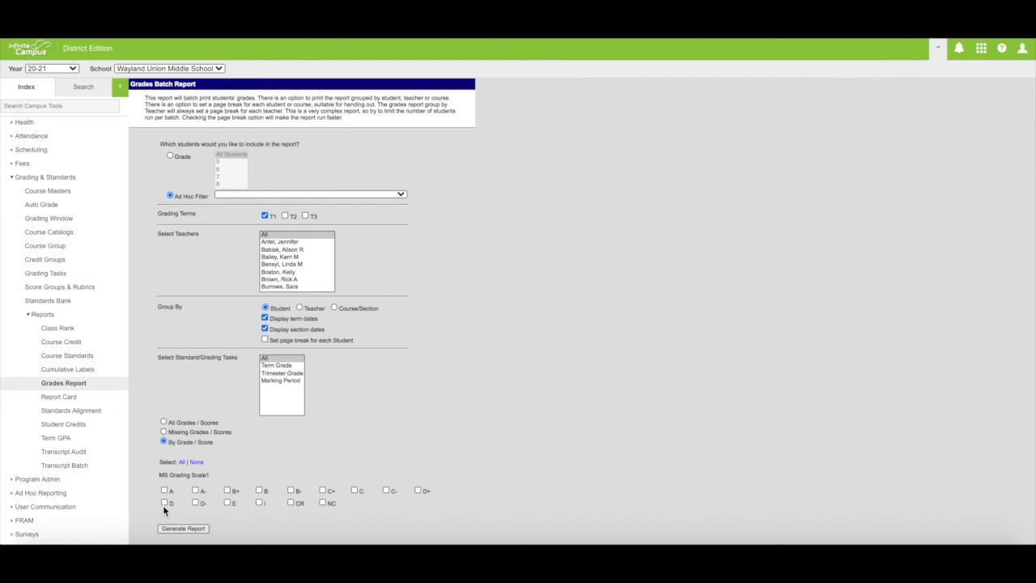
Tick the D+, D, D- and E grades in MS Grading Scale1
click(418, 490)
click(165, 501)
click(195, 502)
click(227, 501)
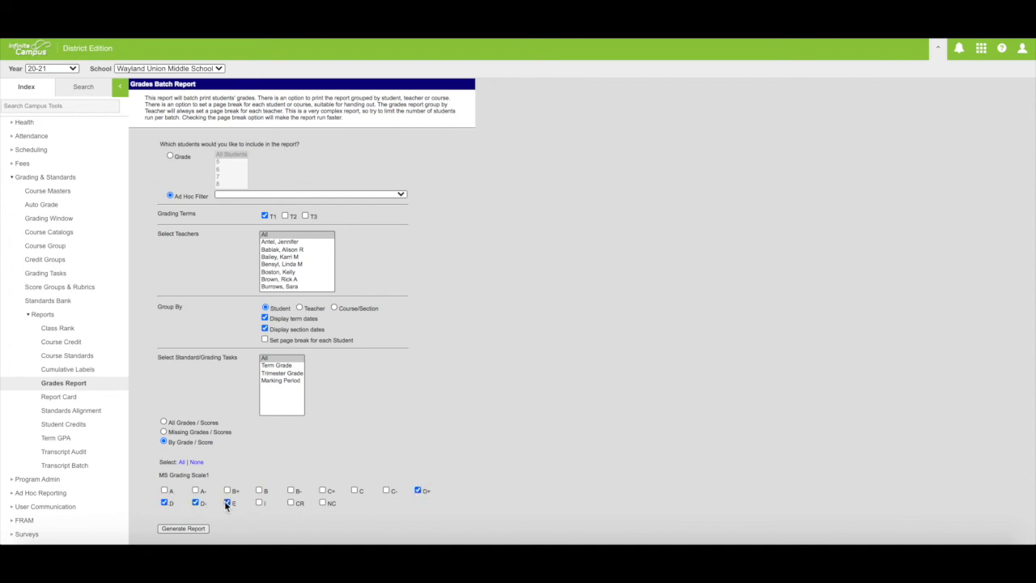